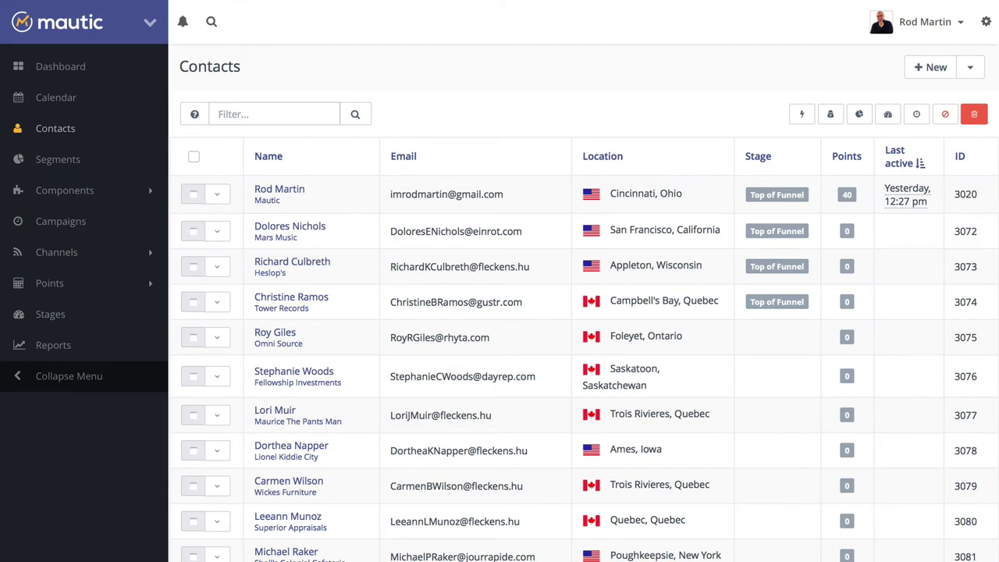
# Open the Stages list, which shows only the Top of Funnel stage.
pyautogui.click(45, 315)
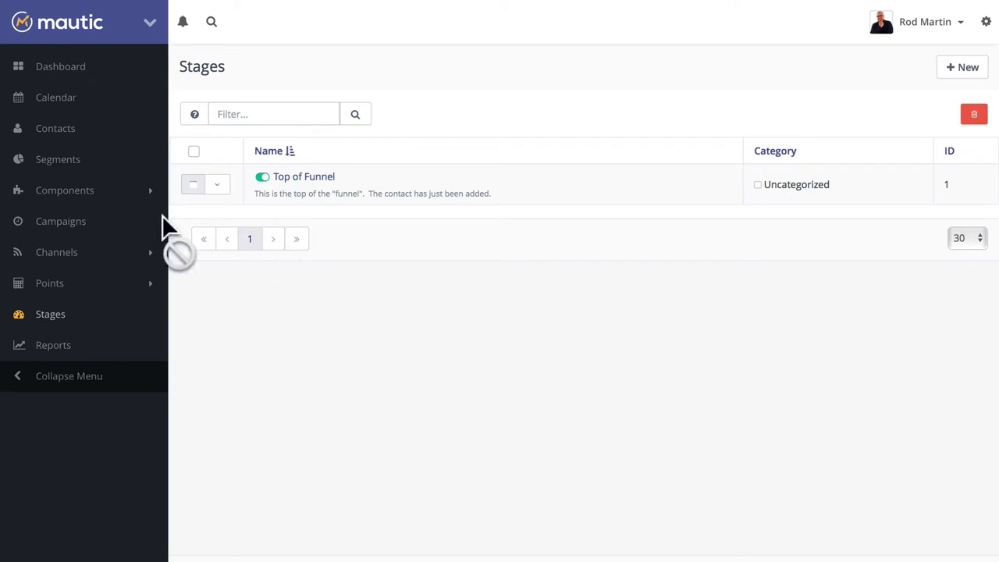
pyautogui.click(60, 130)
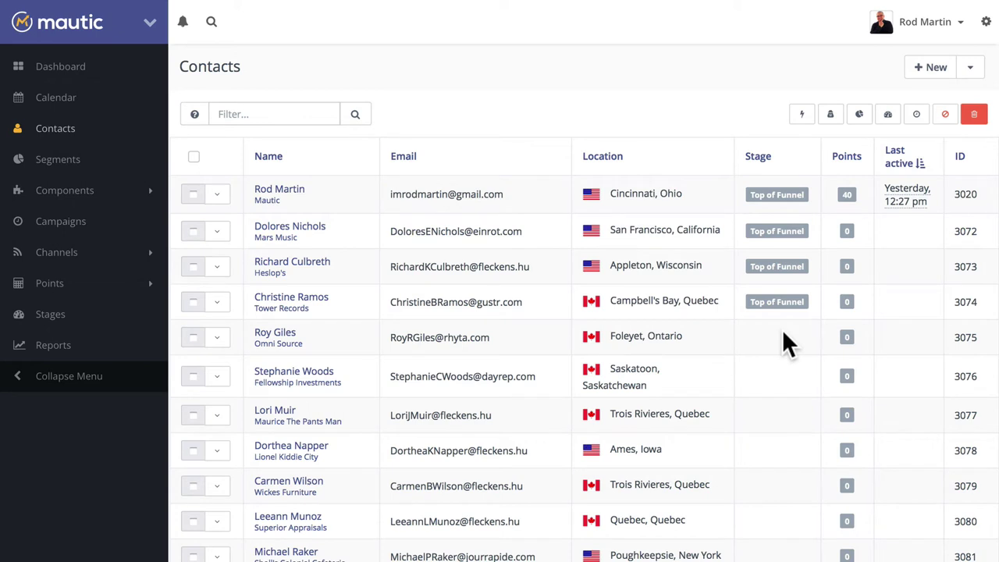
pyautogui.click(281, 192)
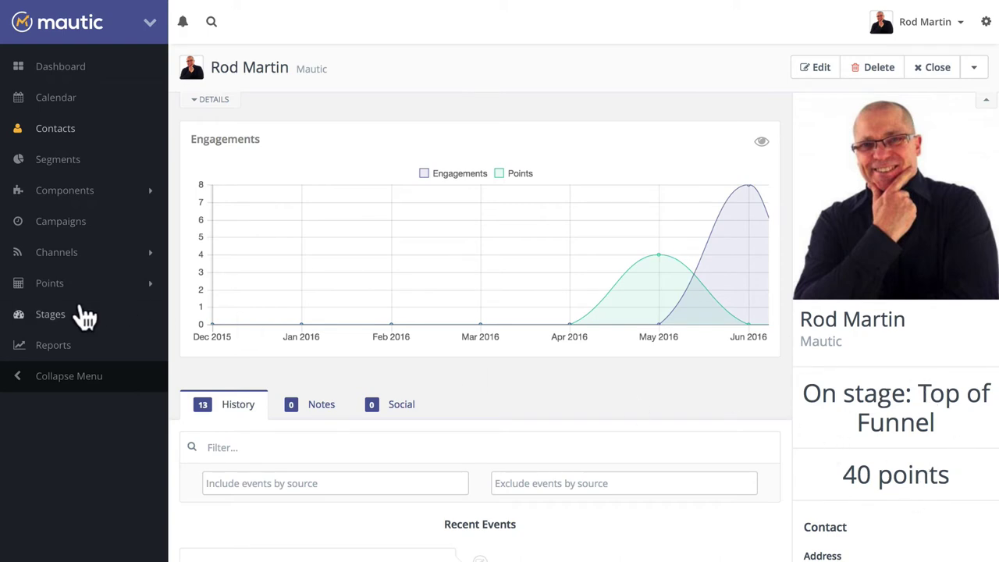
pyautogui.click(45, 321)
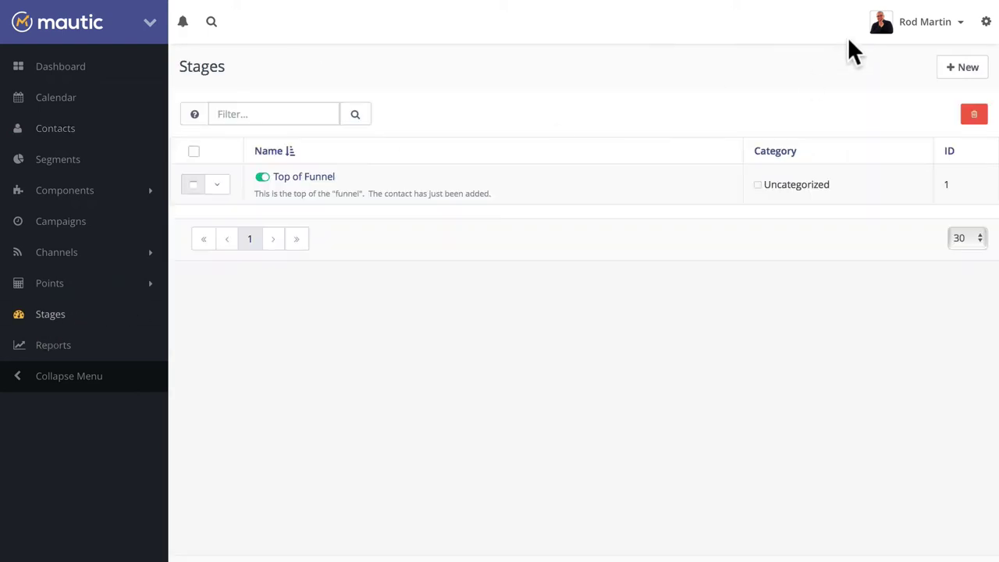
# Create a stage named 'Middle of the Funnel' with weight 10 and save it.
pyautogui.click(966, 69)
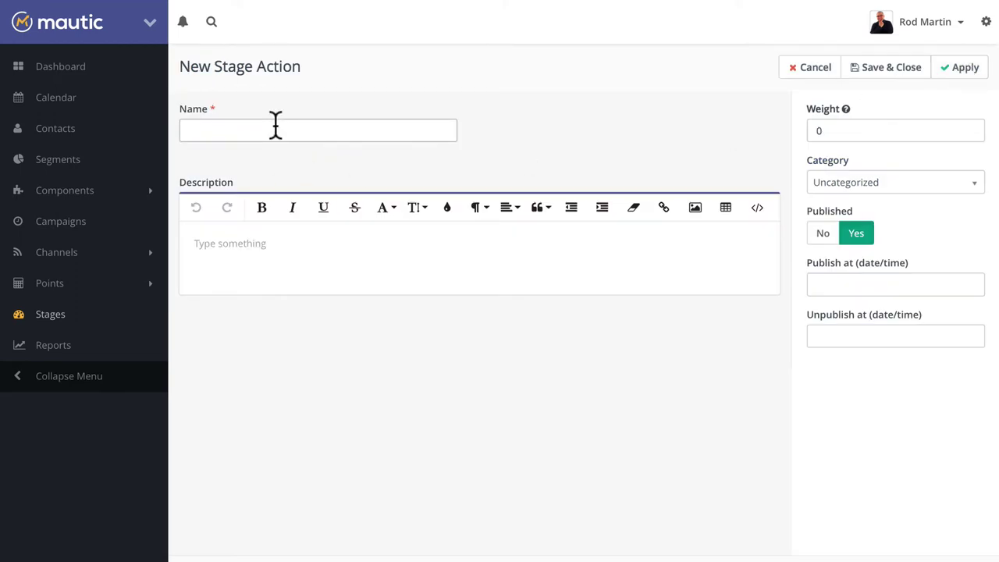
pyautogui.write('Middle of the Funnel')
pyautogui.click(822, 129)
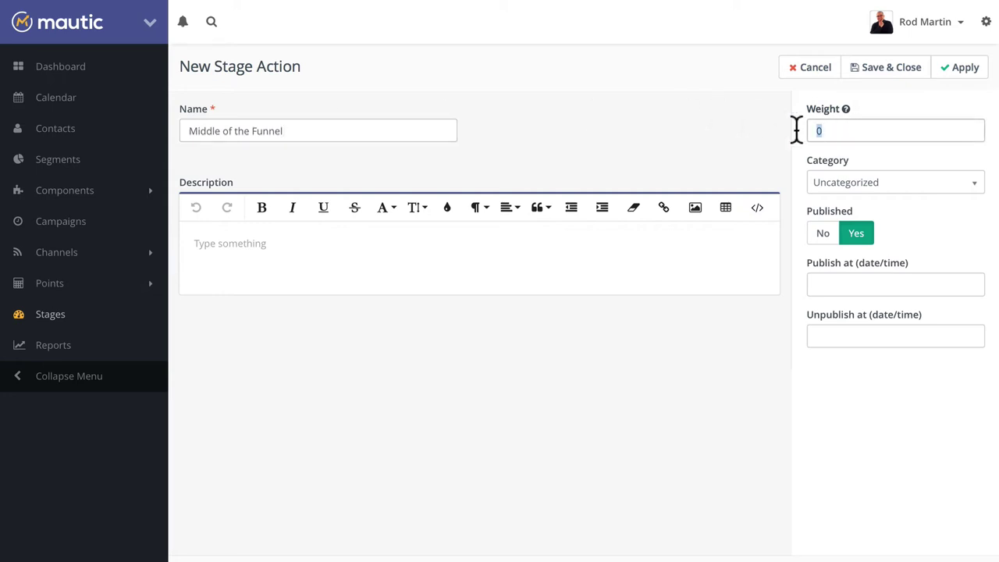
pyautogui.press('BackSpace')
pyautogui.write('10')
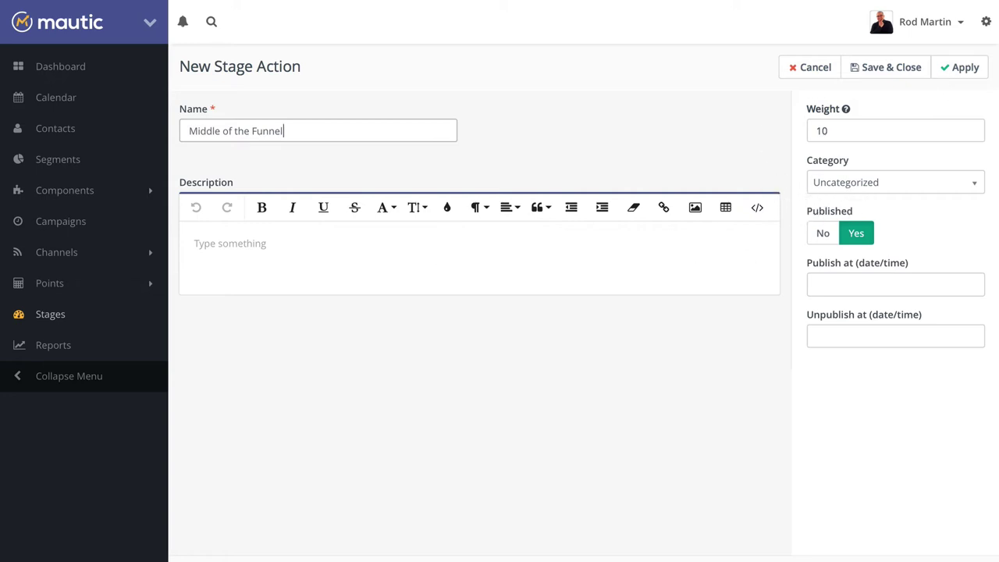
pyautogui.click(882, 70)
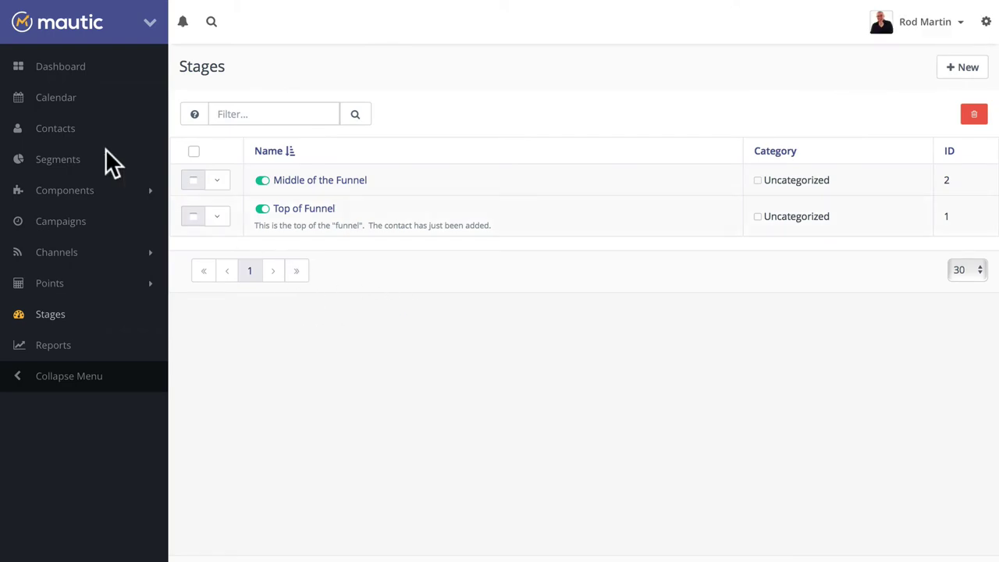
# Batch-assign the first contact, from company Mautic, to the Middle of the Funnel stage.
pyautogui.click(62, 132)
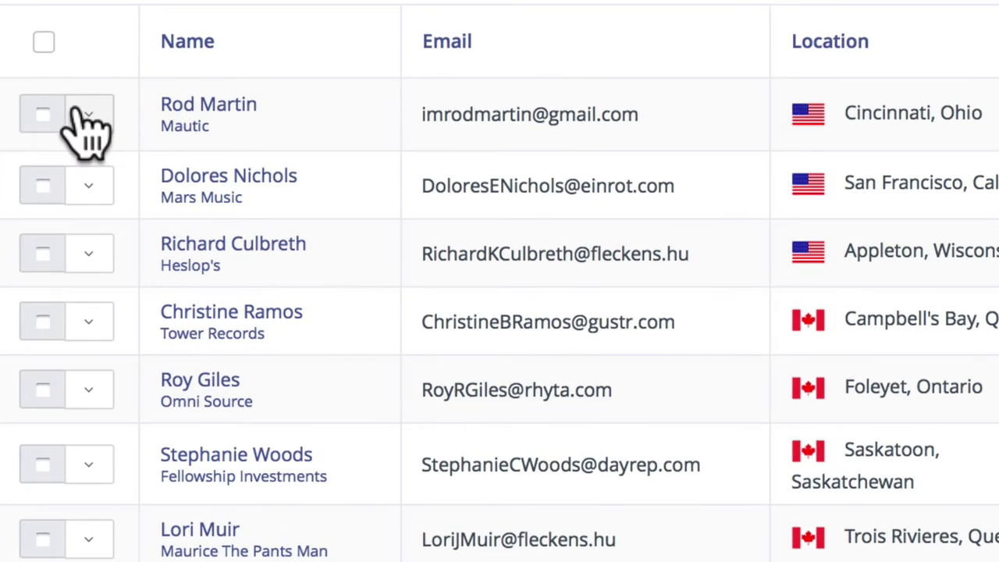
pyautogui.click(179, 186)
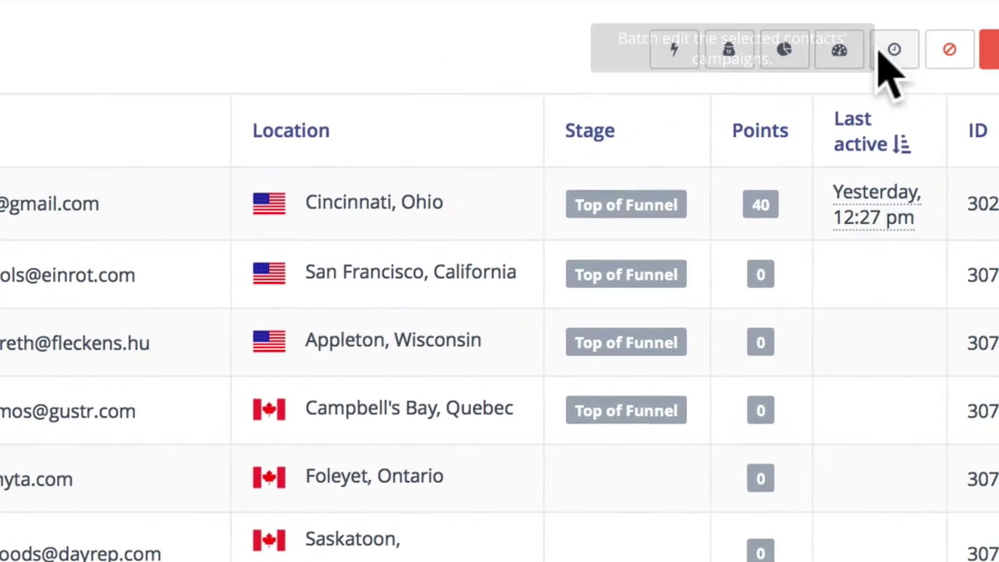
pyautogui.click(786, 61)
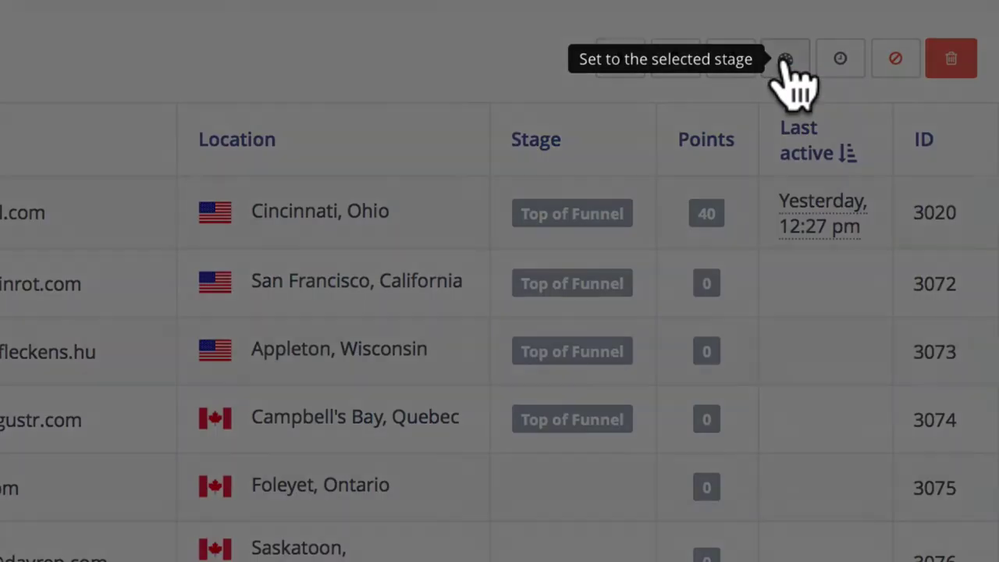
pyautogui.click(142, 160)
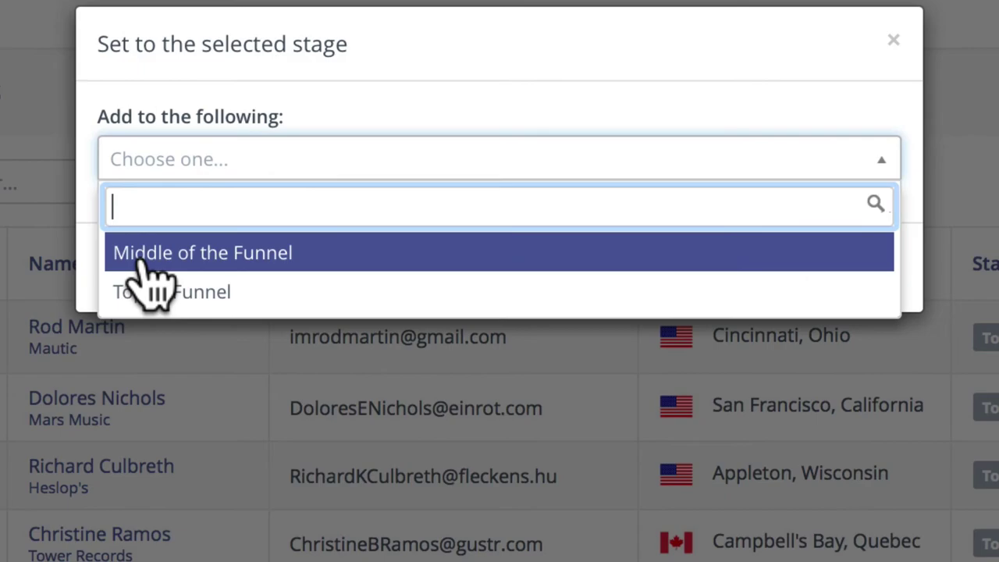
pyautogui.click(144, 254)
pyautogui.click(893, 265)
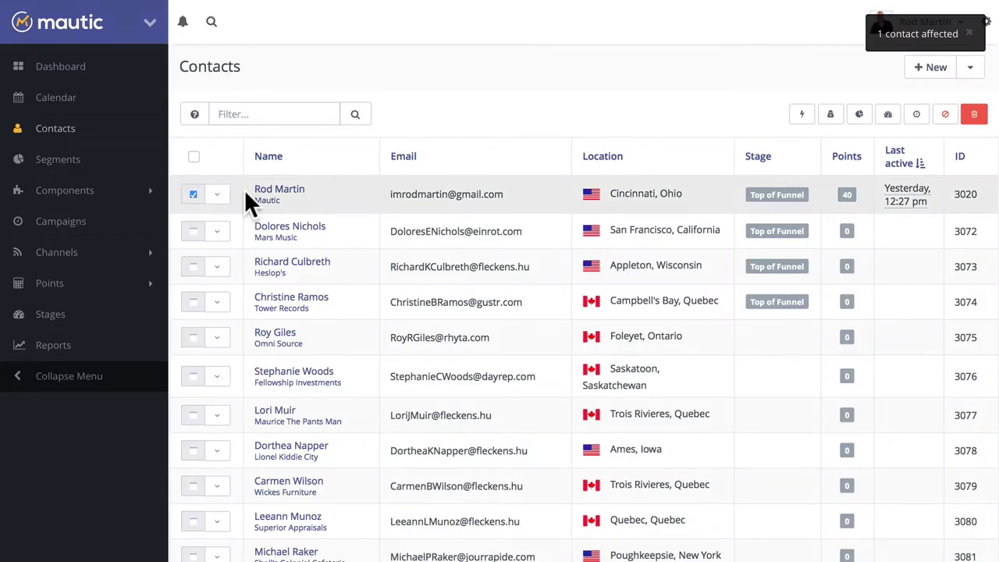
pyautogui.click(40, 139)
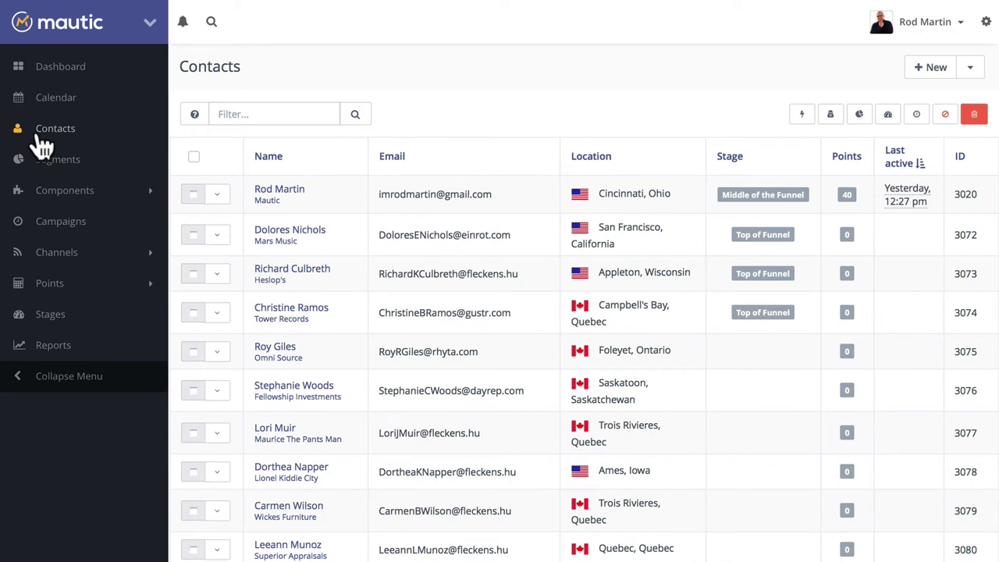
# Open the Test campaign for editing and launch its campaign builder.
pyautogui.click(52, 224)
pyautogui.click(282, 213)
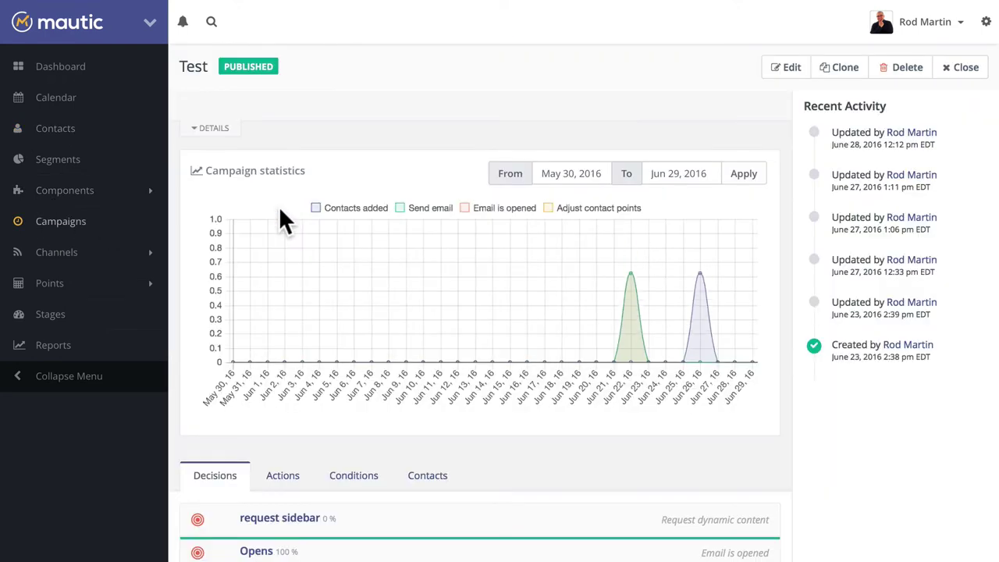
pyautogui.click(788, 71)
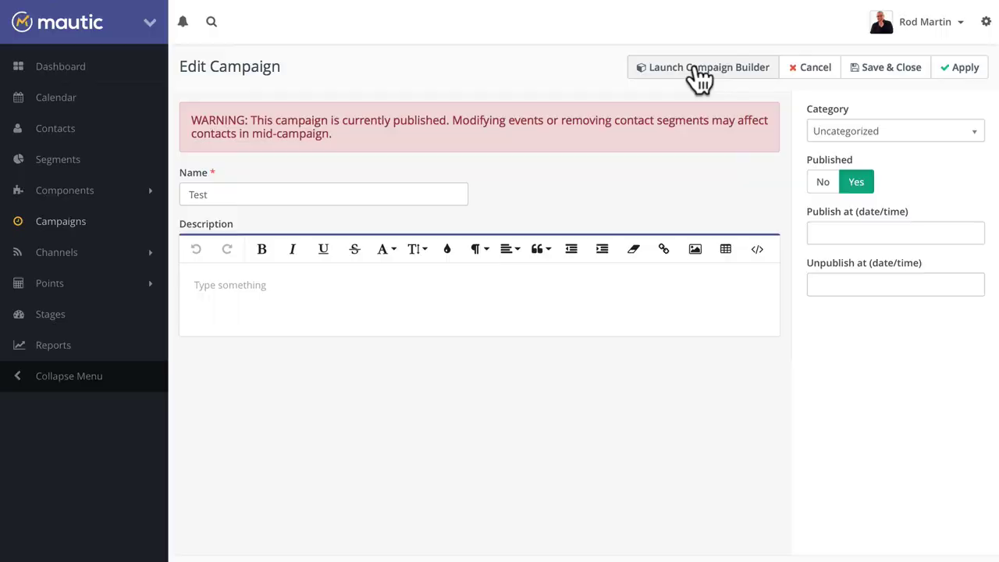
pyautogui.click(697, 67)
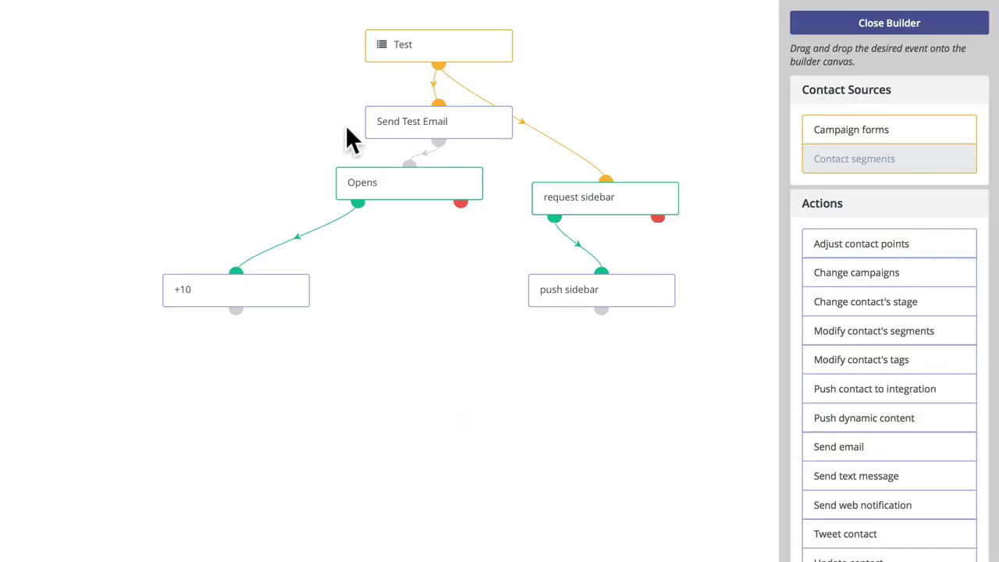
pyautogui.moveTo(439, 105)
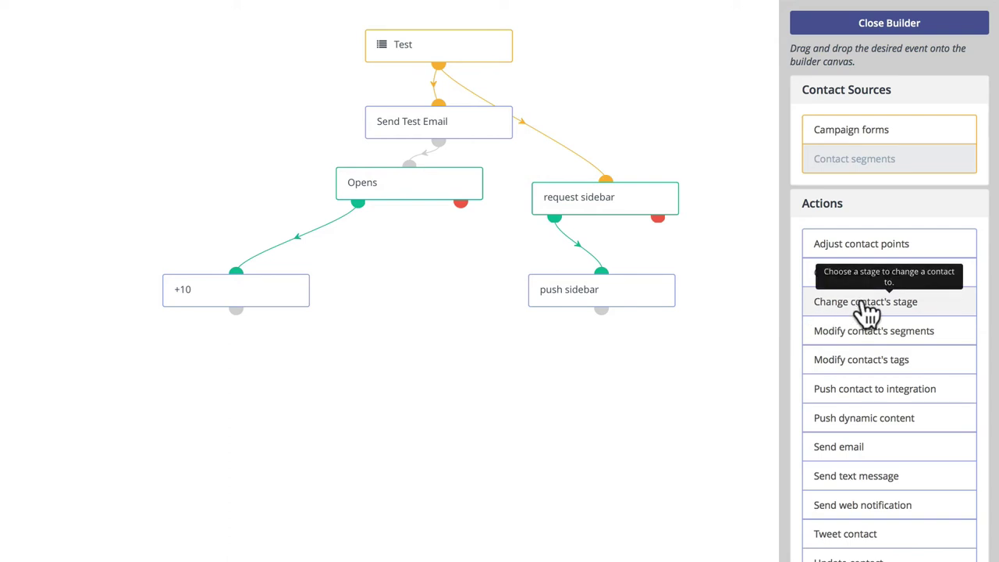
# Add a 'Move to the Middle' action to Middle of the Funnel, triggered when the email is opened.
pyautogui.moveTo(869, 312); pyautogui.dragTo(169, 367)
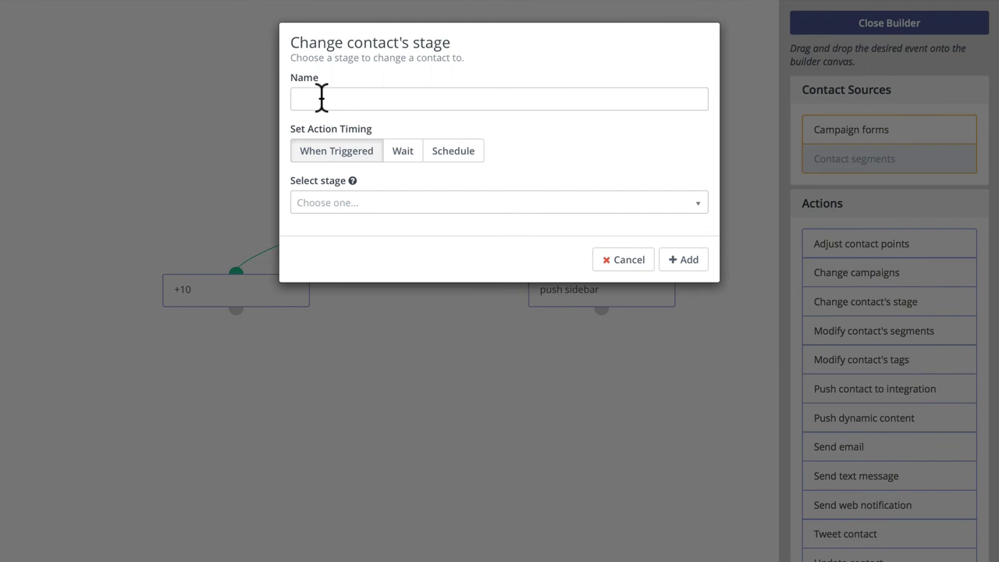
pyautogui.click(323, 98)
pyautogui.write('Mov')
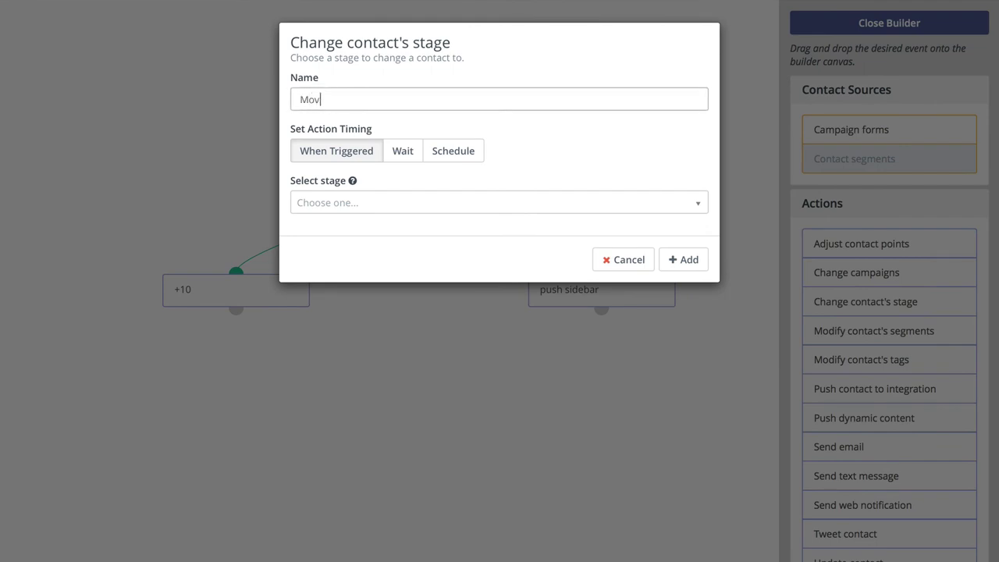
pyautogui.write('e to the Middle')
pyautogui.moveTo(354, 180)
pyautogui.click(356, 202)
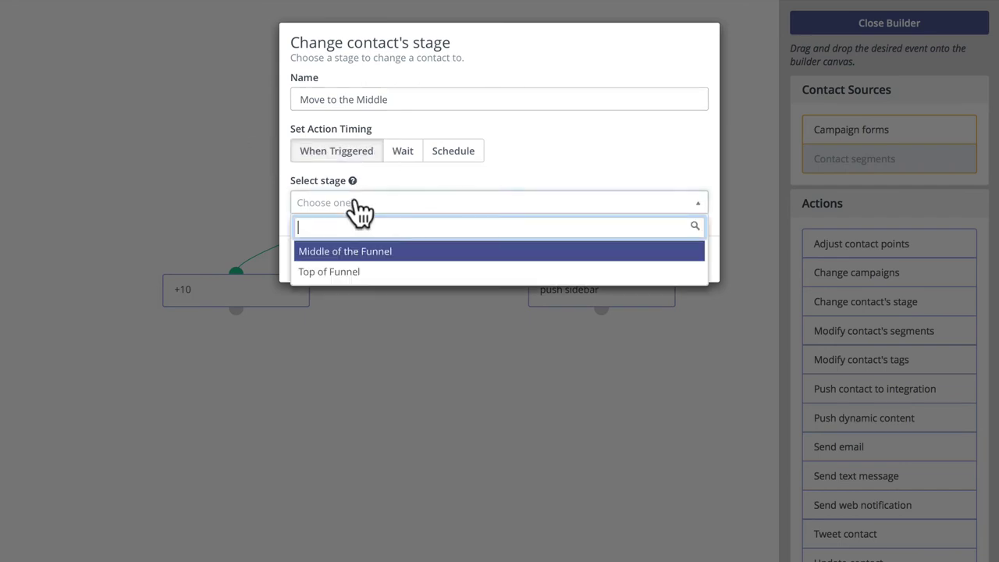
pyautogui.click(351, 251)
pyautogui.click(687, 259)
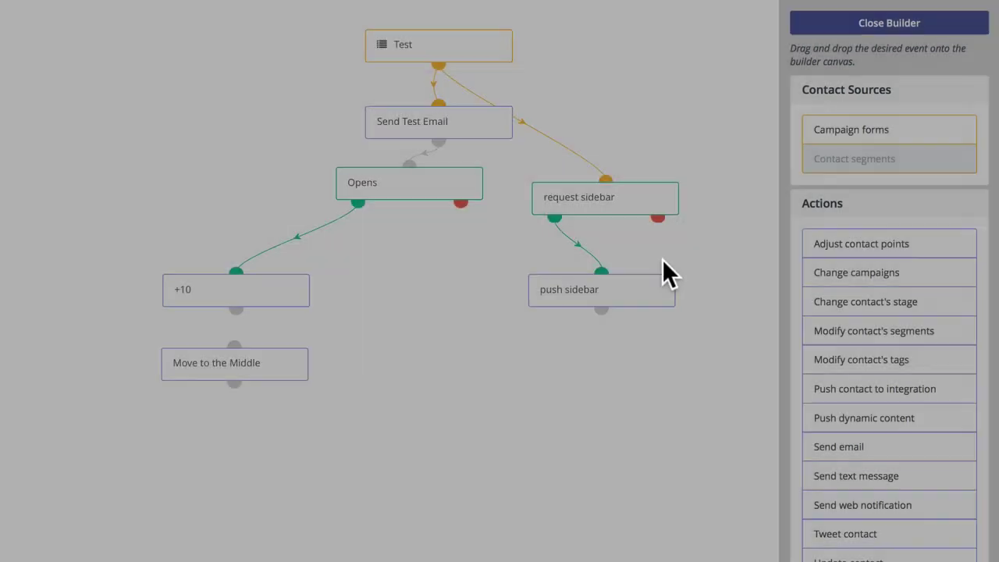
pyautogui.moveTo(357, 202); pyautogui.dragTo(234, 347)
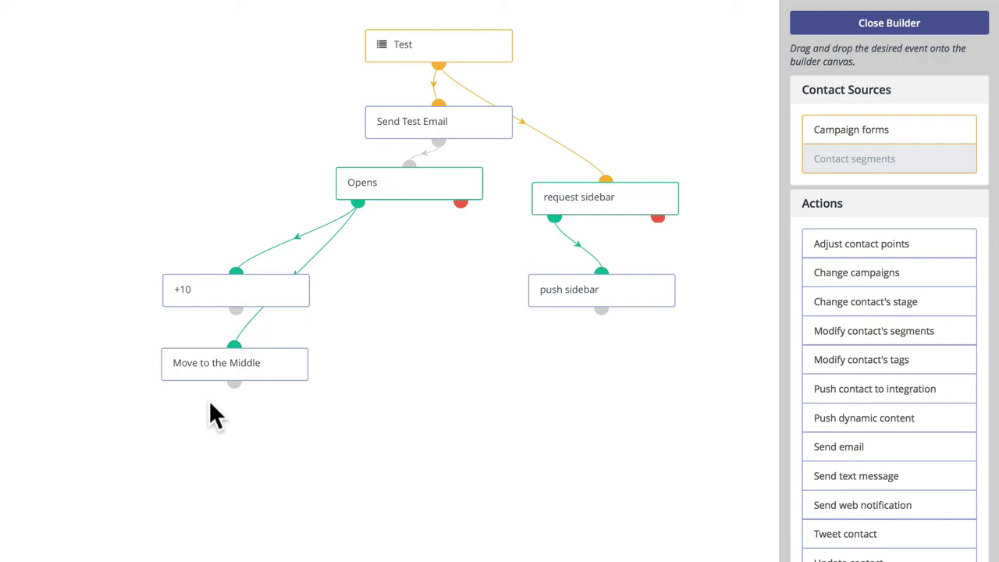
pyautogui.click(831, 23)
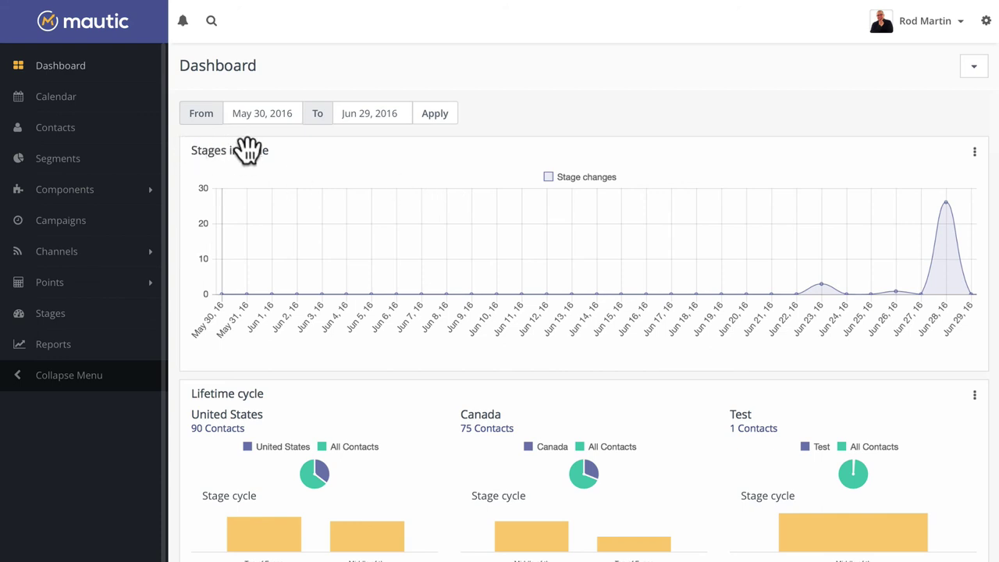
# Read the dashboard's Stages in Time chart and Lifetime cycle stage counts.
pyautogui.scroll(-3, 243, 149)
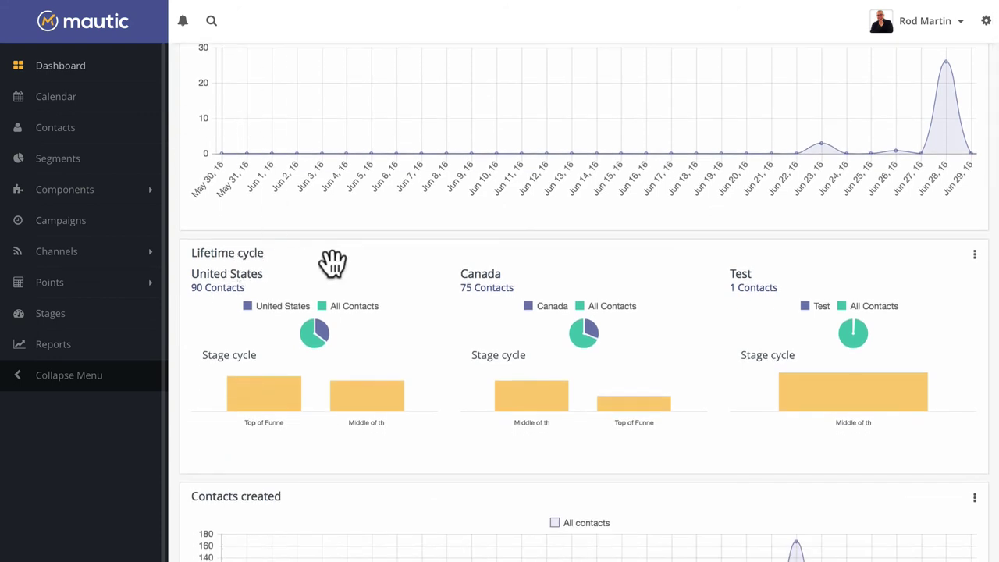
pyautogui.scroll(2, 331, 264)
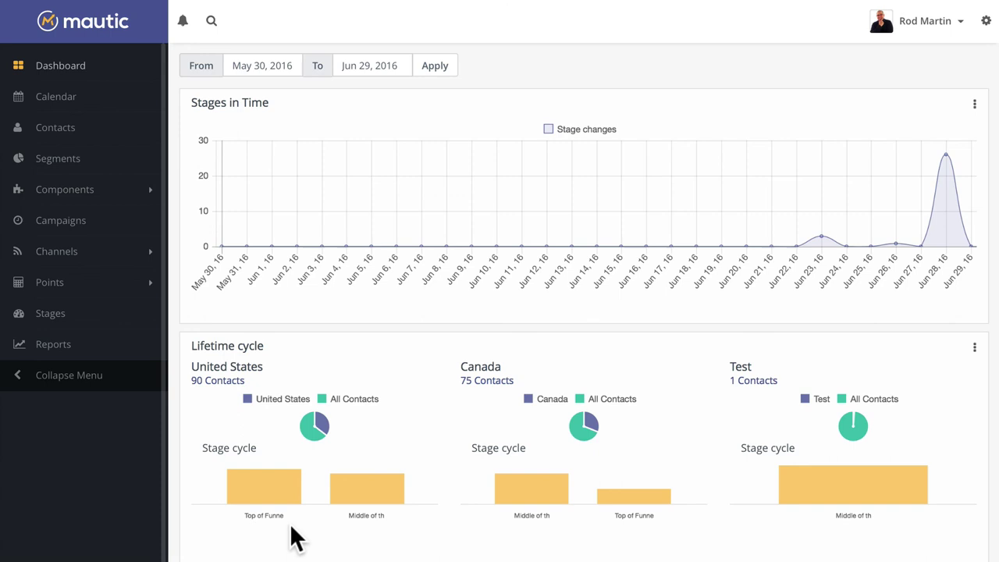
pyautogui.moveTo(359, 476)
pyautogui.moveTo(244, 483)
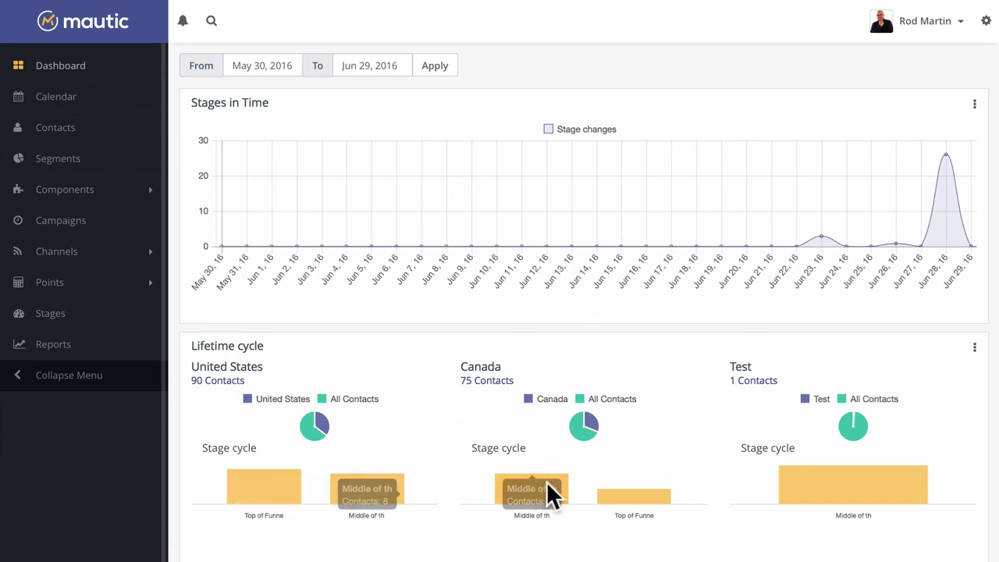
pyautogui.moveTo(829, 480)
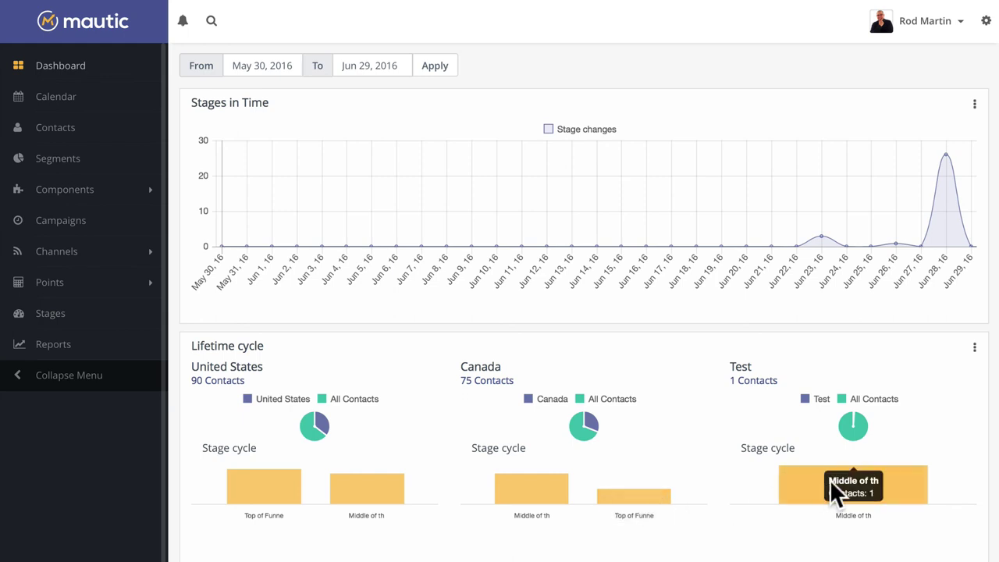